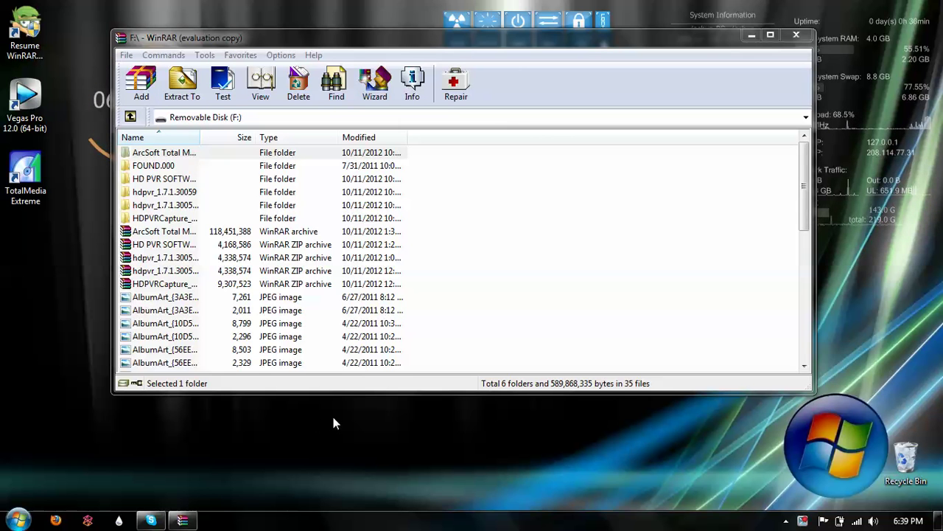
Bring up WinRAR and open HD PVR SOFTWARE INSTALL.zip from drive F: to list its driver files
click(190, 521)
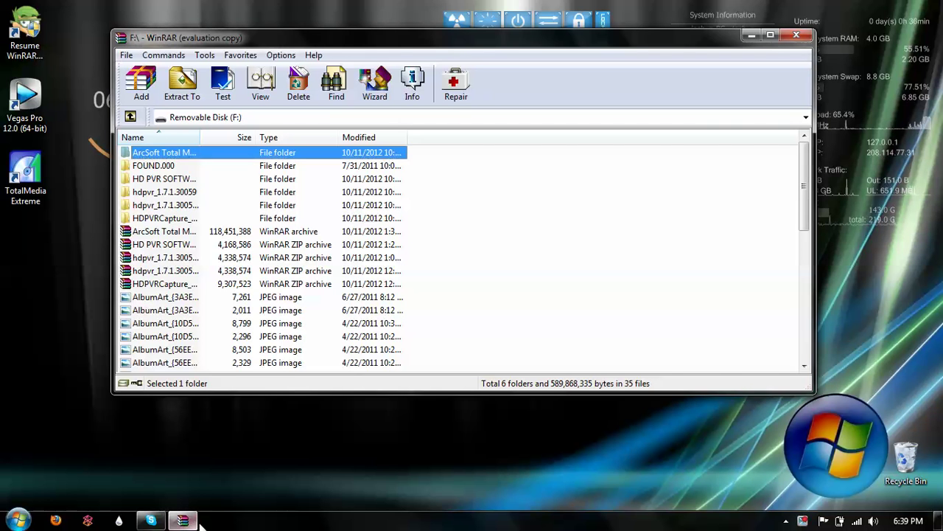
click(280, 523)
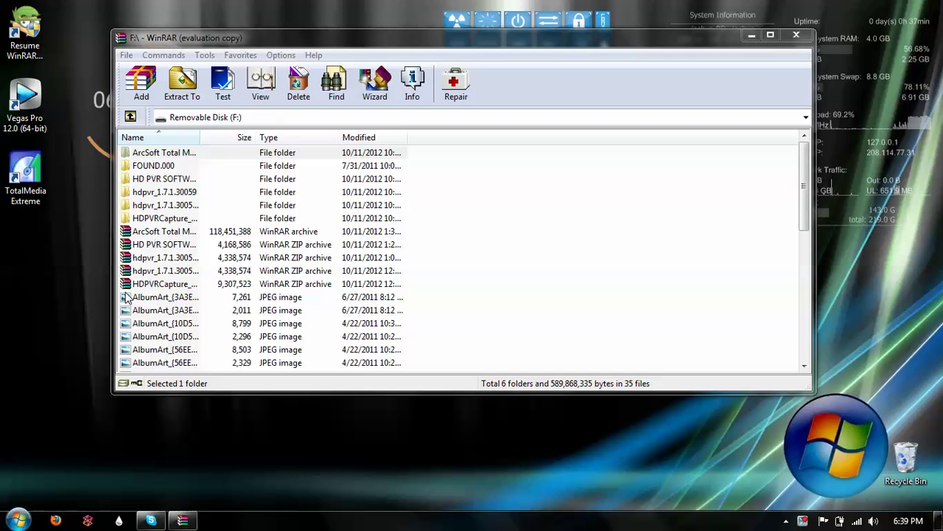
double_click(165, 245)
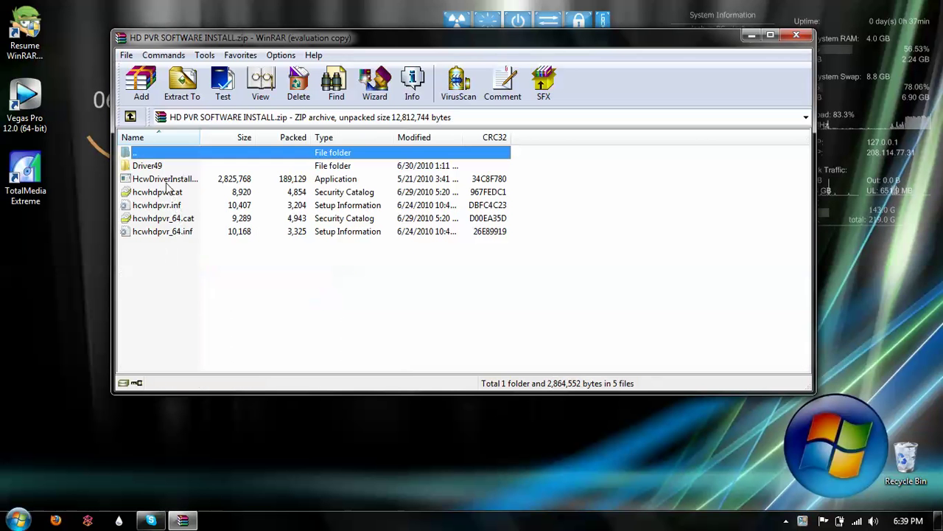
Run HcwDriverInstall.exe from the archive and exit once the Hauppauge drivers update successfully
double_click(164, 179)
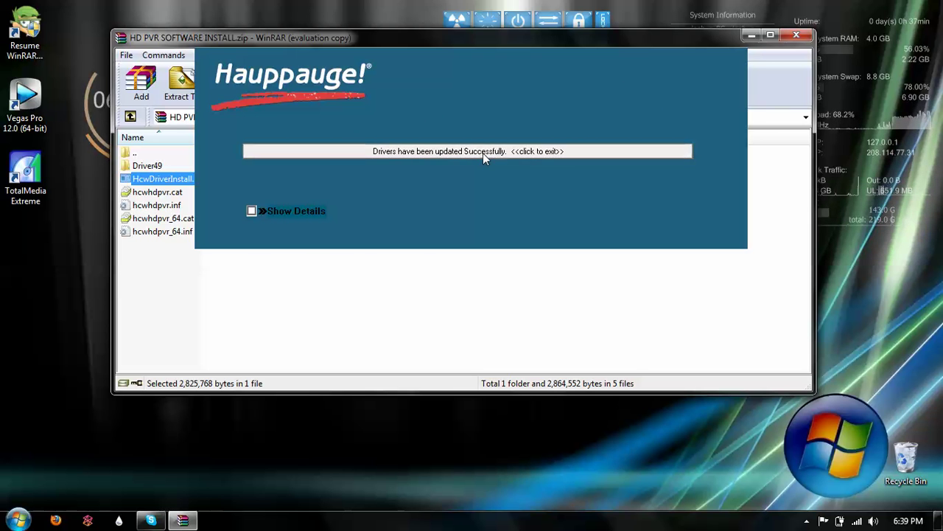
click(483, 153)
Return to drive F: and try extracting HD PVR SOFTWARE INSTALL.zip, cancelling at the file-replace prompt
click(130, 117)
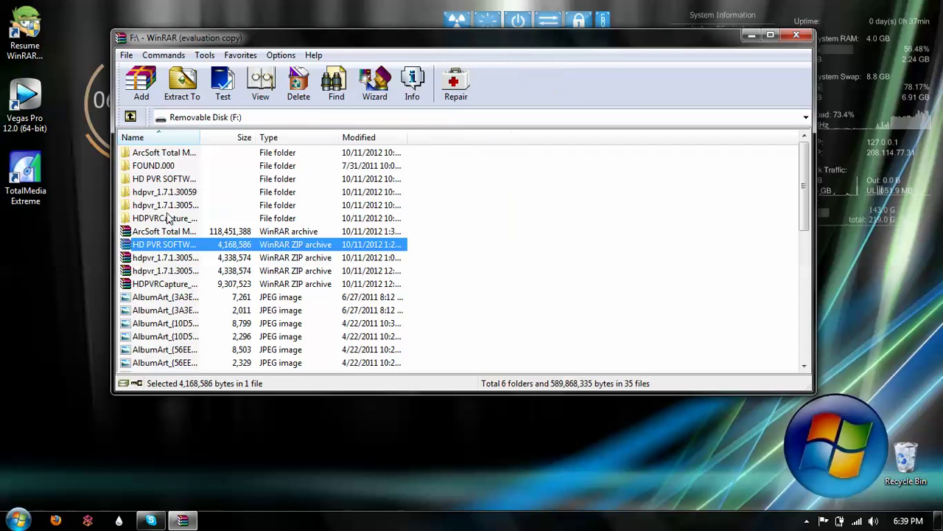
click(182, 83)
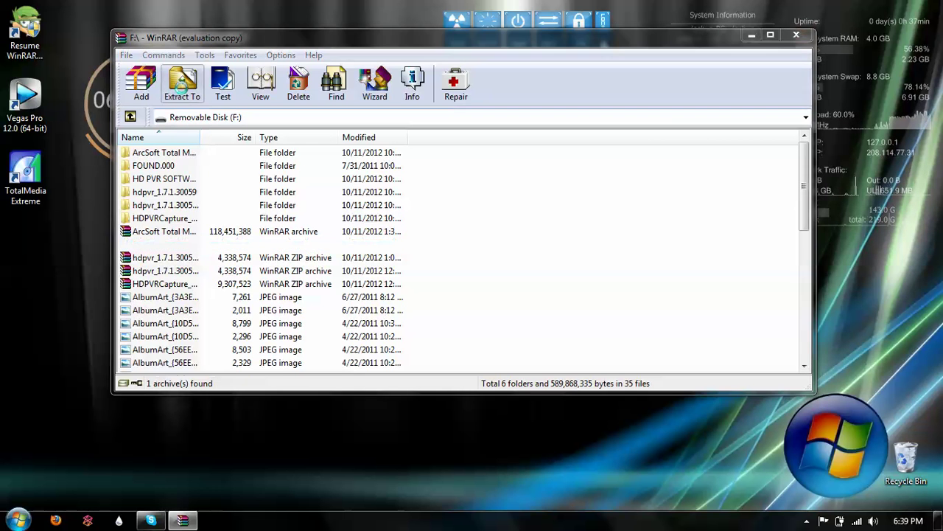
click(507, 359)
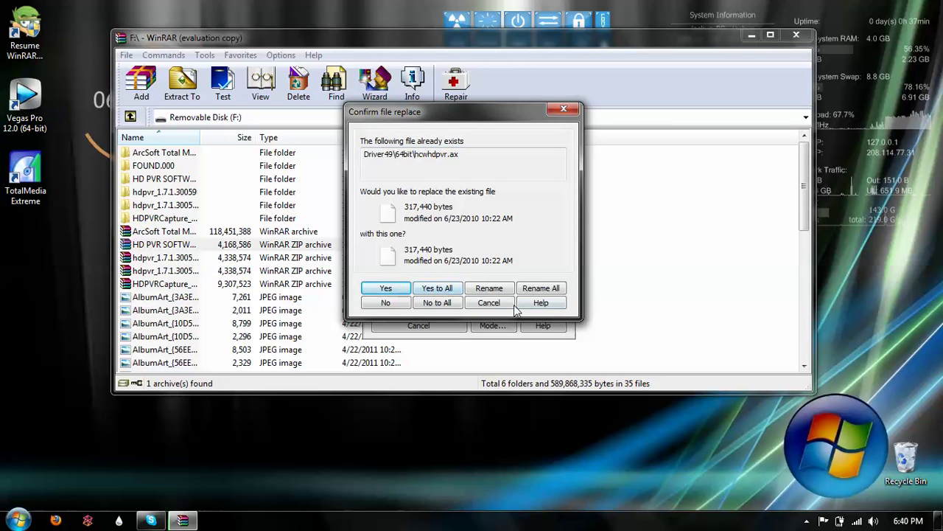
click(491, 302)
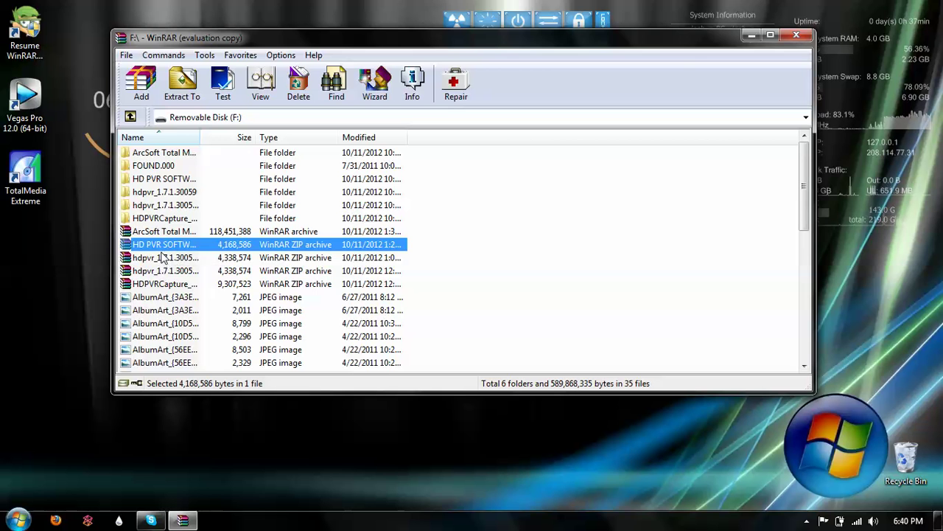
Select the hdpvr_1.7.1, HD PVR SOFTWARE INSTALL and HDPVRCapture zip archives in turn
click(169, 257)
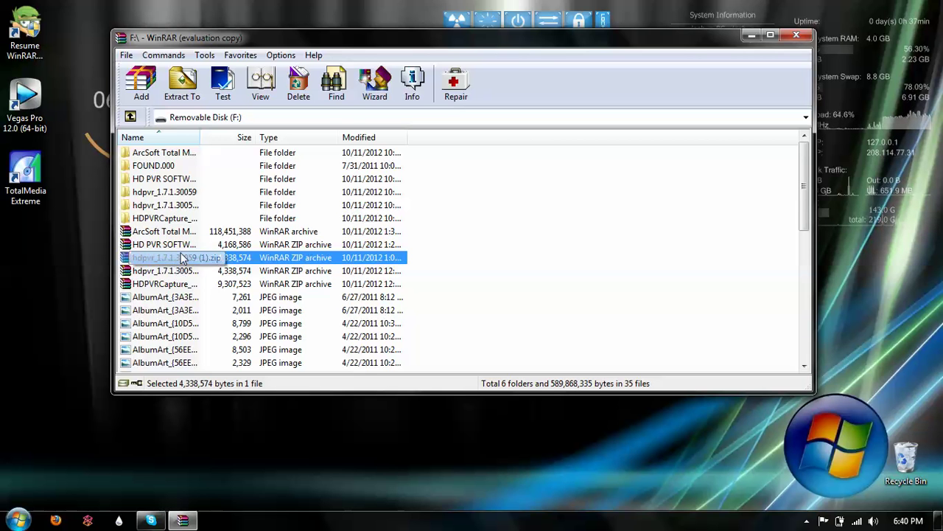
click(175, 247)
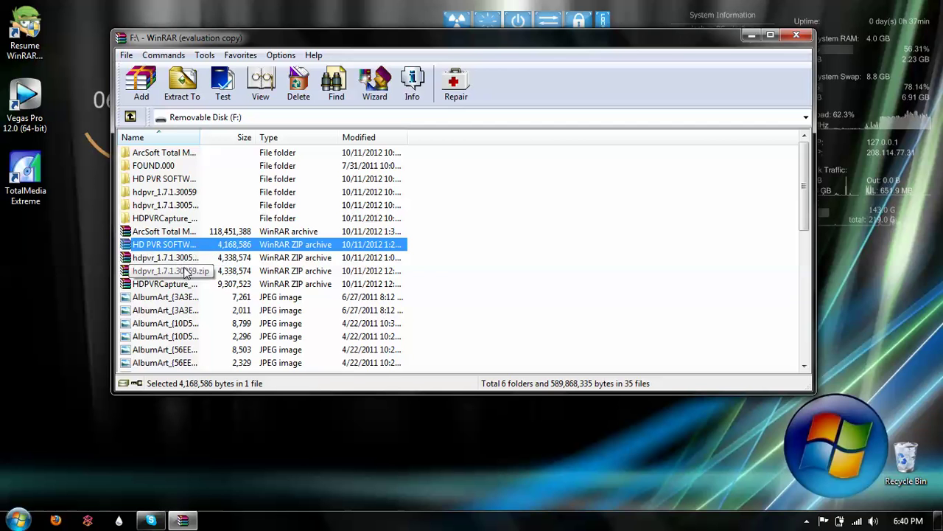
click(169, 287)
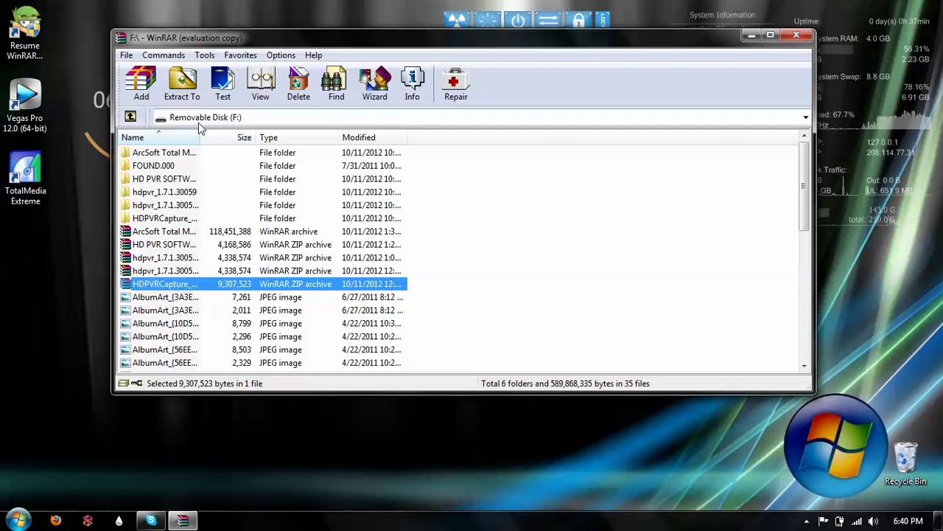
click(182, 83)
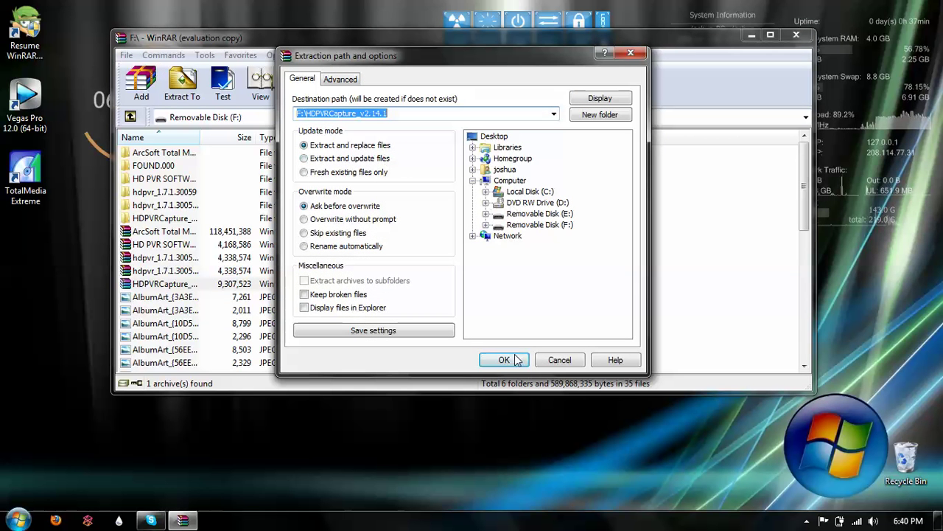
click(560, 359)
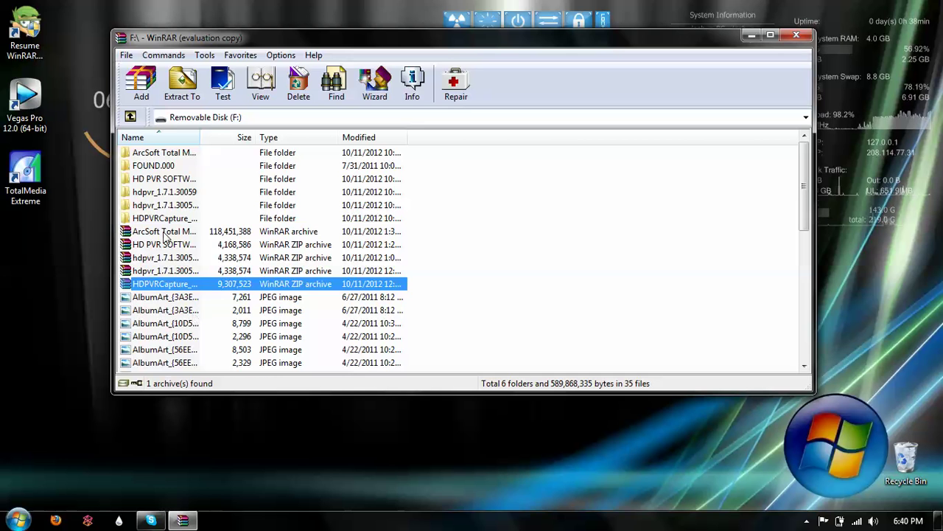
click(165, 233)
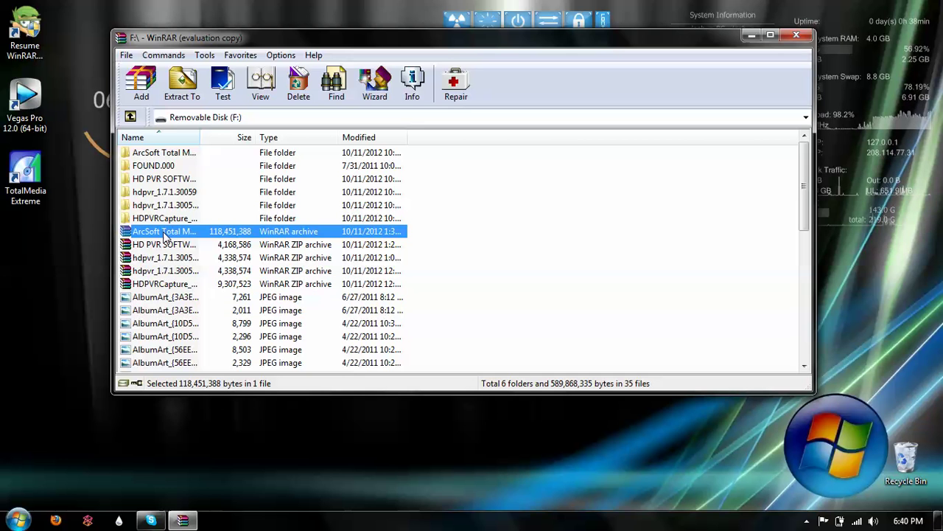
click(190, 96)
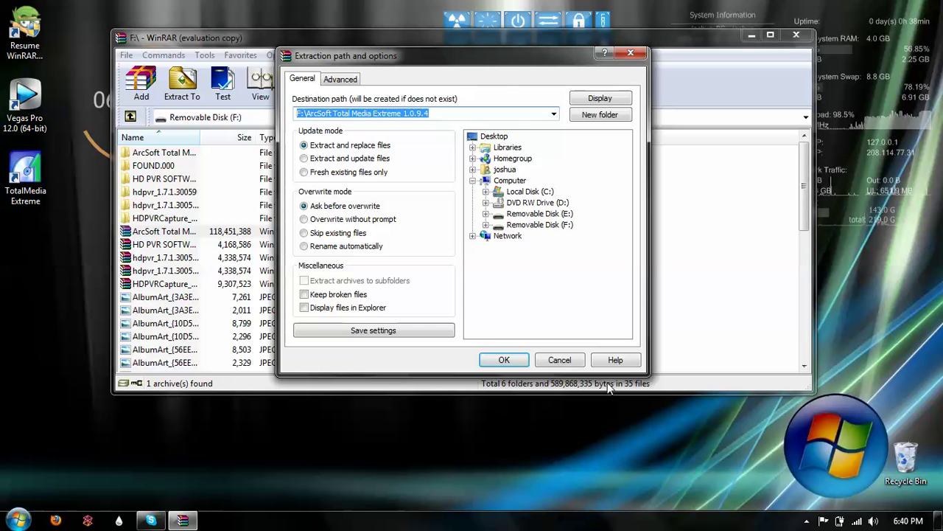
click(559, 360)
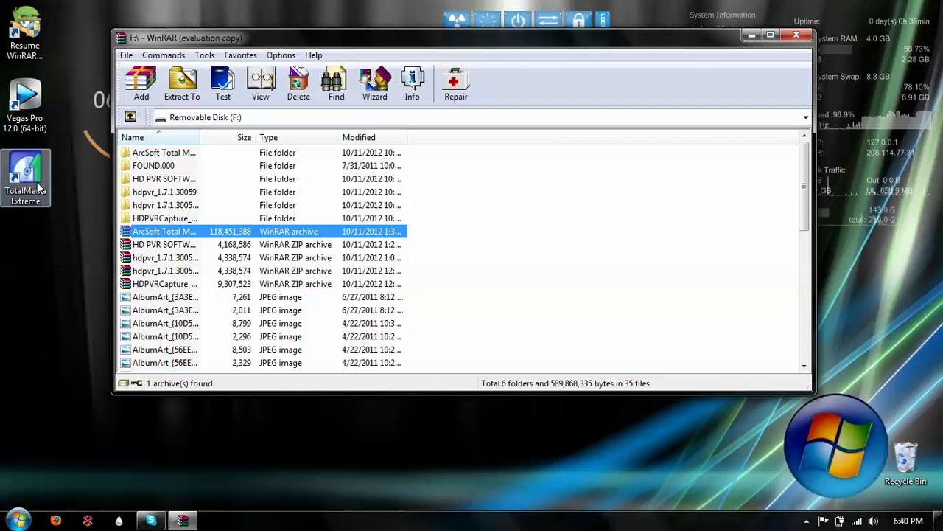
Browse into the ArcSoft Total Media Extreme archive's Installation Files and launch Setup.exe
double_click(185, 233)
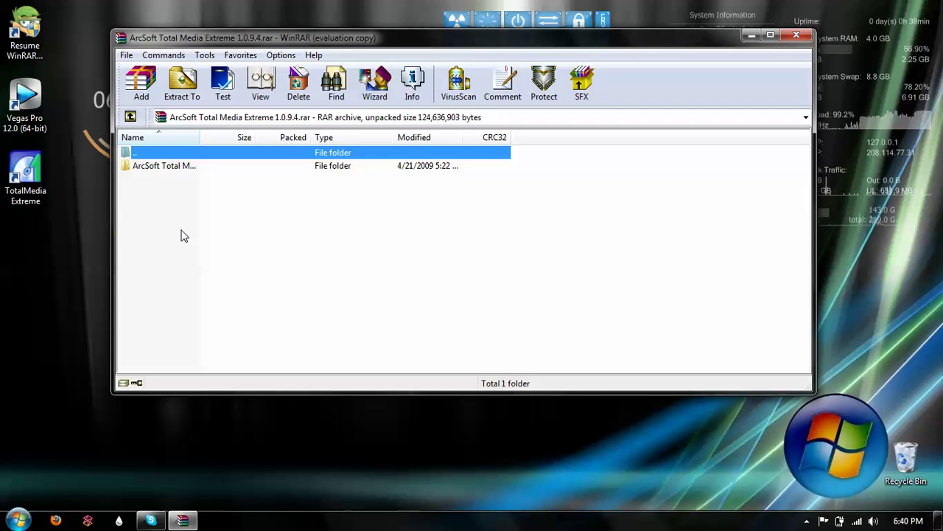
double_click(185, 168)
click(184, 170)
double_click(185, 169)
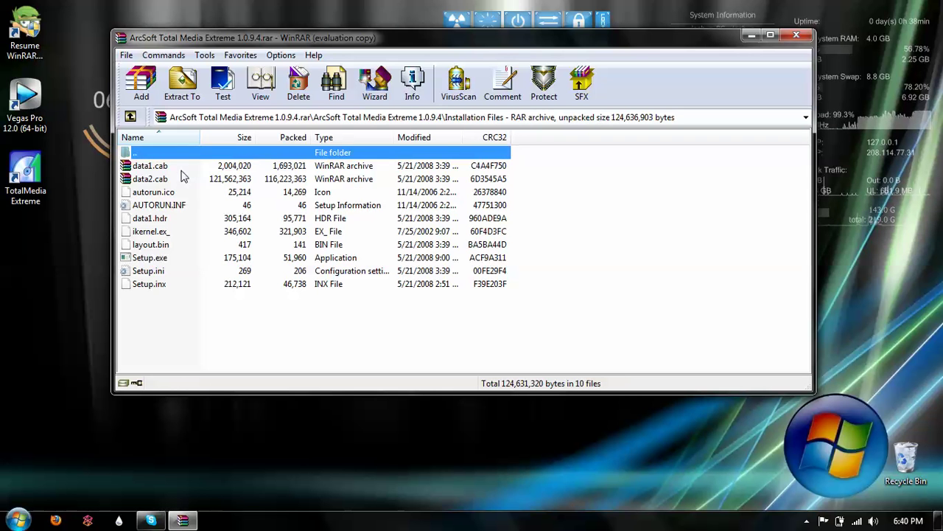
click(158, 261)
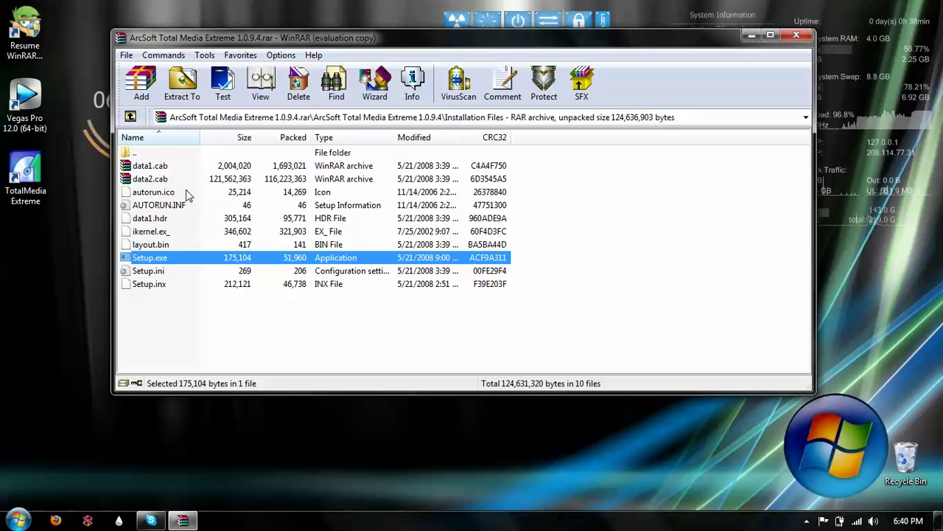
double_click(167, 257)
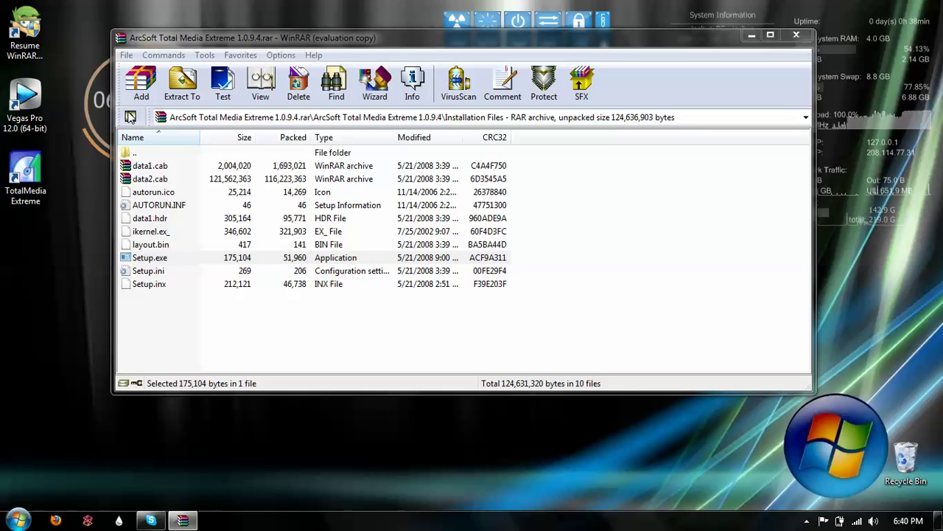
Dismiss the cannot-execute error and go back up to the Removable Disk (F:) root
click(585, 275)
key(Return)
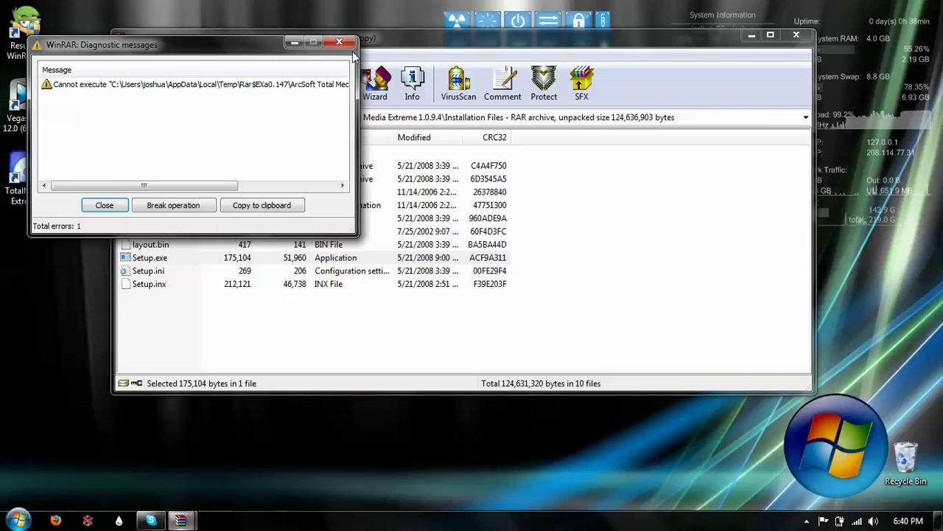
click(339, 42)
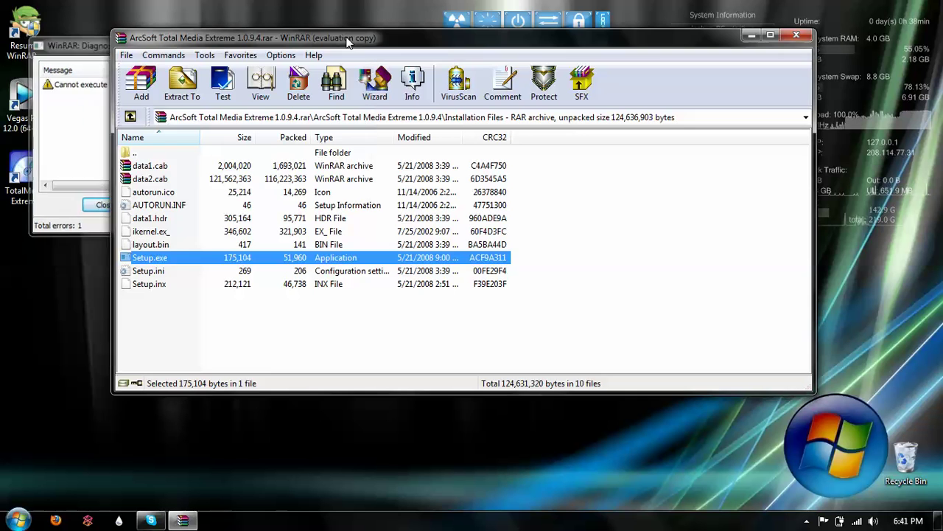
click(129, 118)
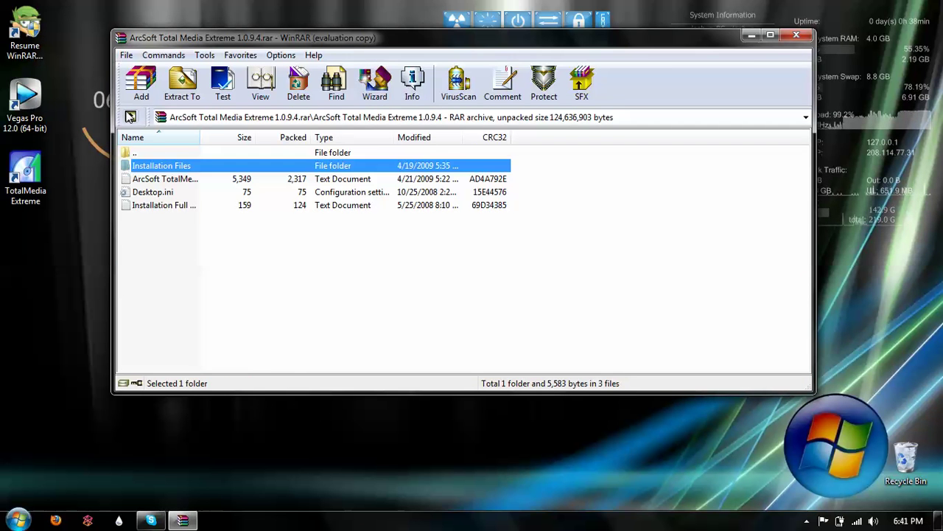
click(130, 117)
click(129, 117)
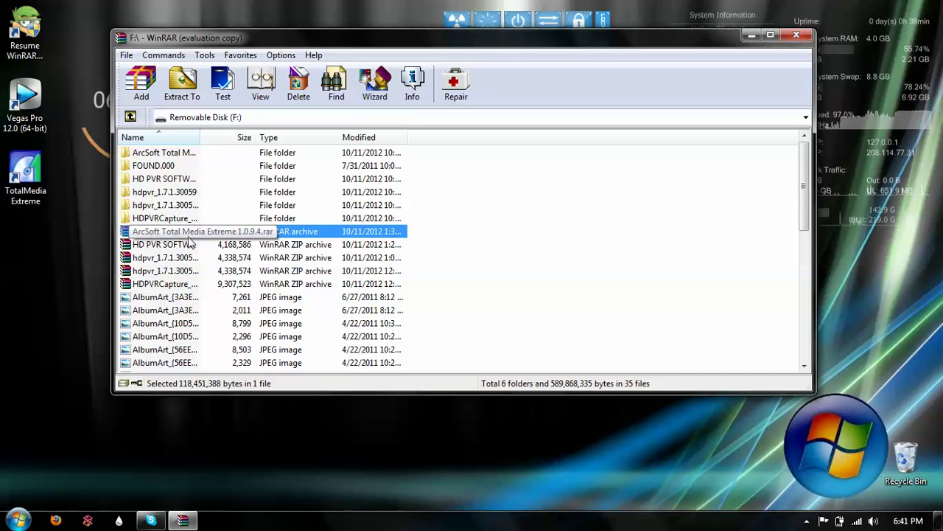
Open HD PVR SOFTWARE INSTALL.zip again, run the Hauppauge driver installer, and exit after success
click(157, 246)
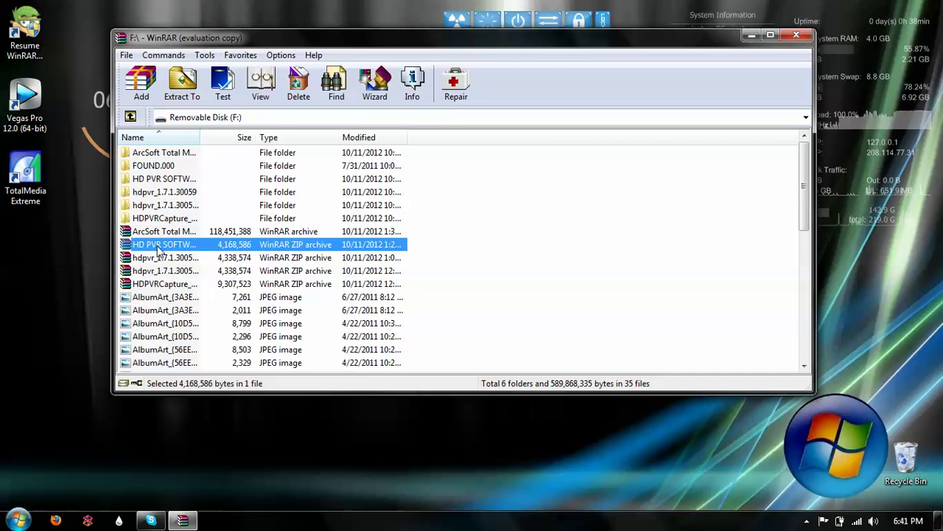
double_click(157, 246)
double_click(182, 179)
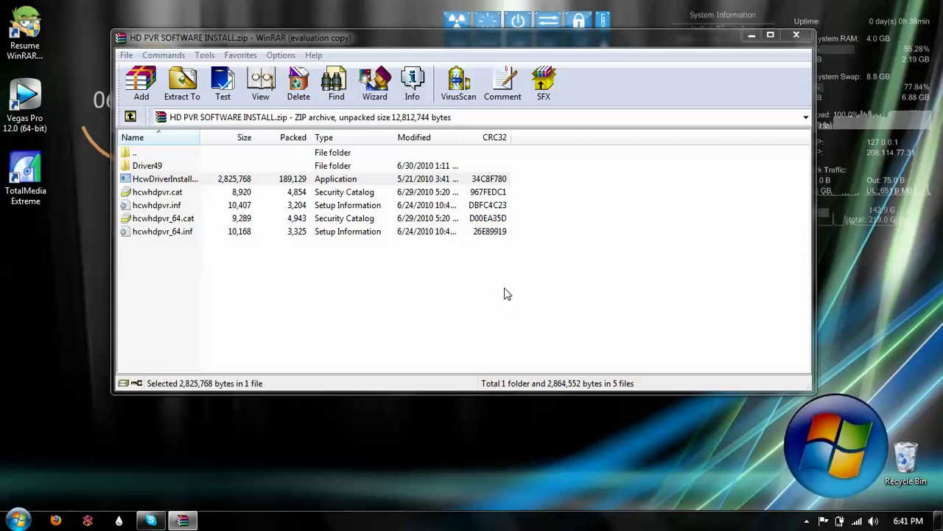
double_click(486, 180)
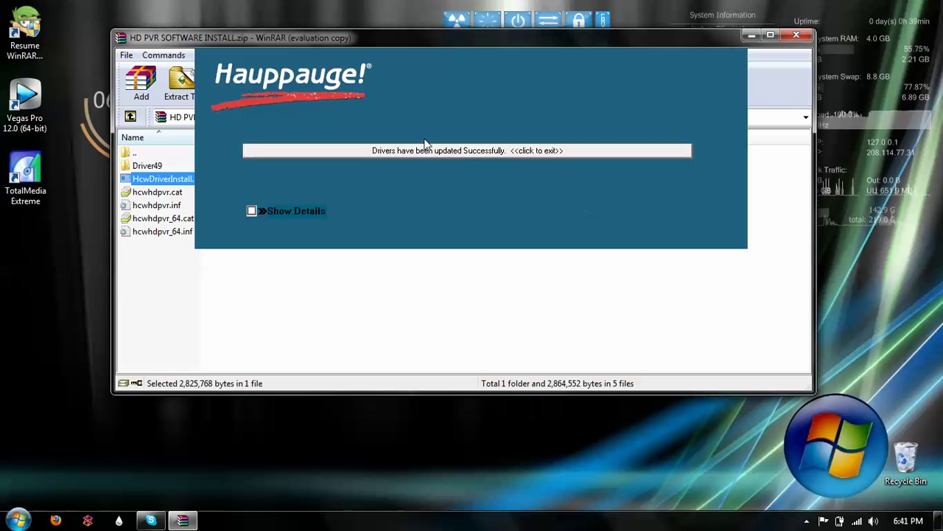
click(483, 149)
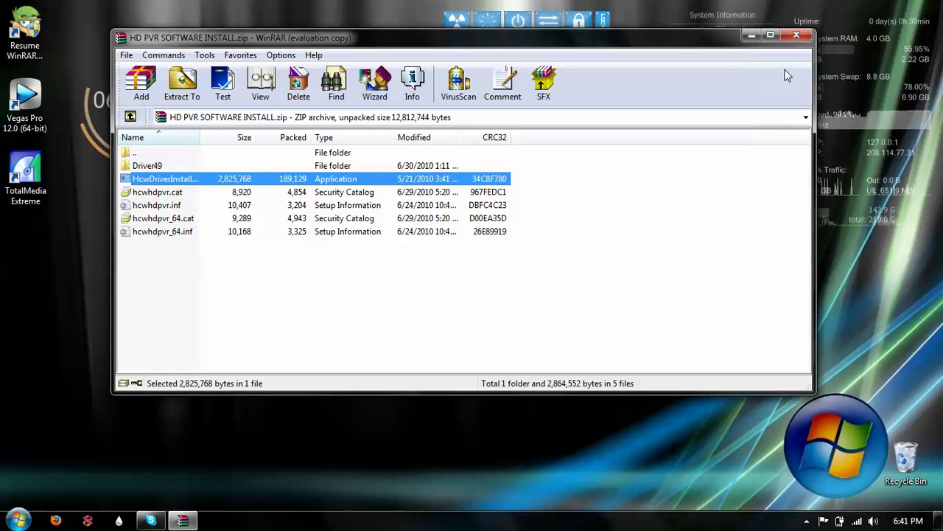
Close WinRAR, start TotalMedia Extreme from the desktop, and launch the Record Video Capture Module
click(796, 35)
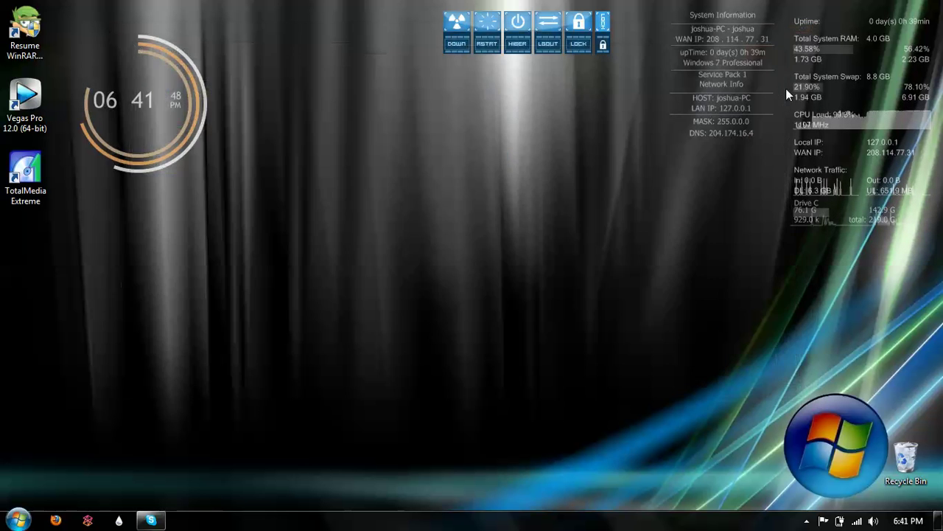
double_click(31, 183)
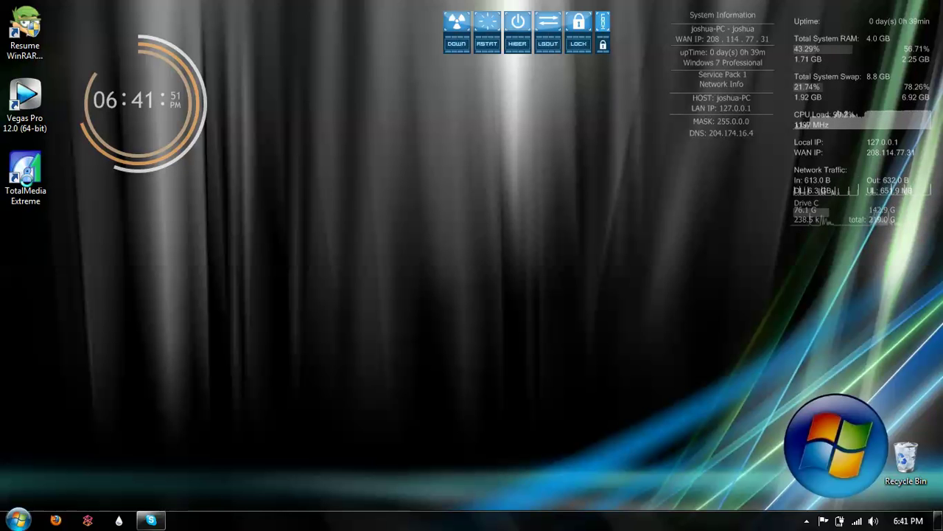
double_click(26, 177)
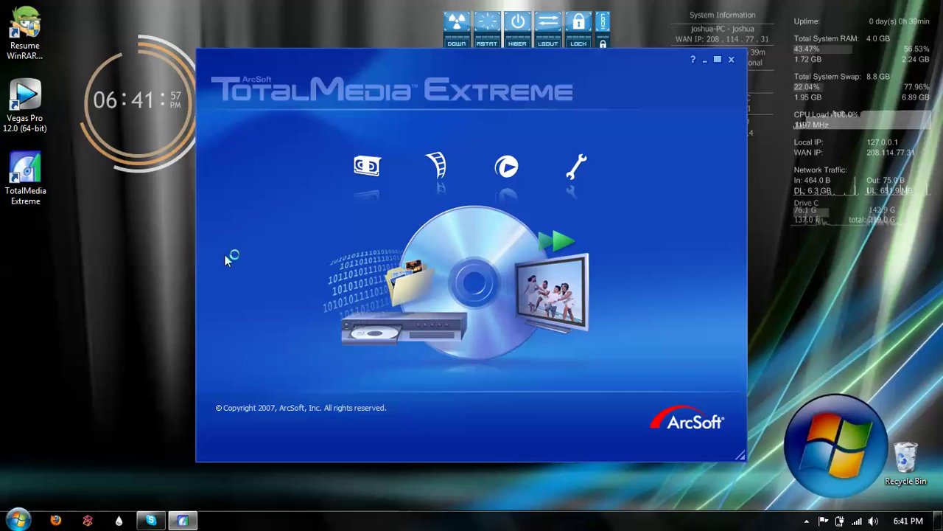
click(367, 165)
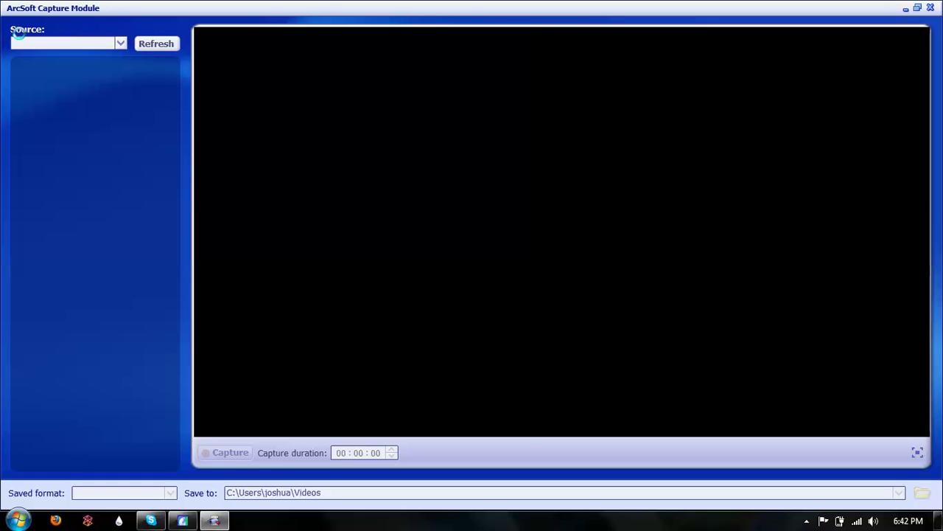
Set the capture source to Hauppauge HD PVR at 1280 x 720 and view the H264 encoder settings
click(122, 44)
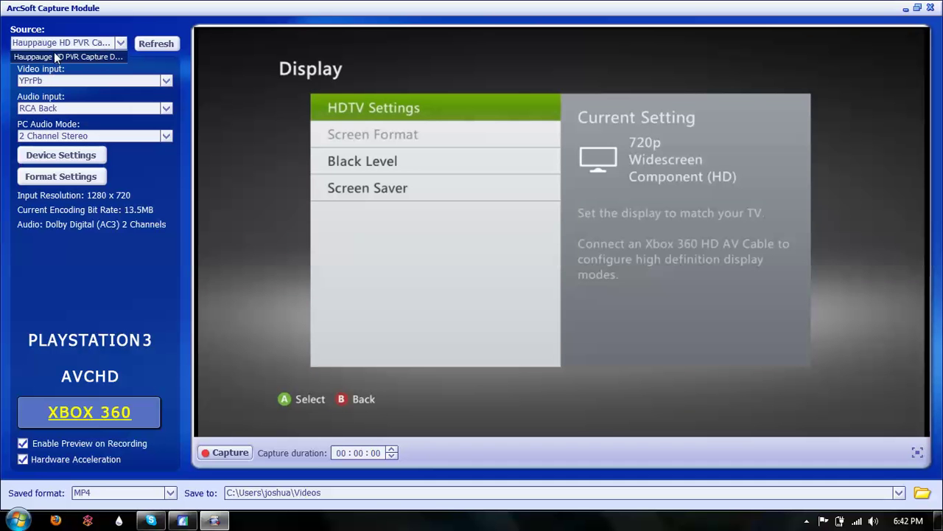
click(81, 180)
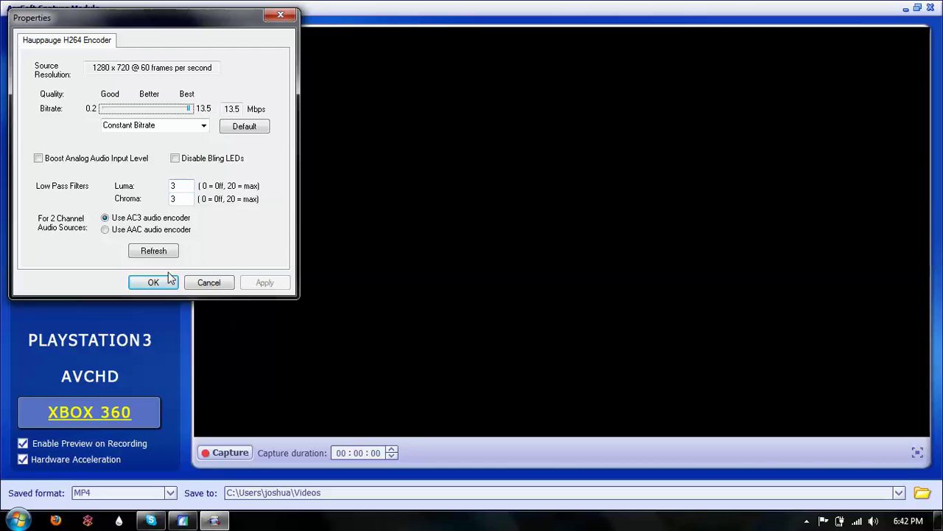
Cancel the encoder Properties, then close the Capture Module and TotalMedia Extreme windows
click(194, 283)
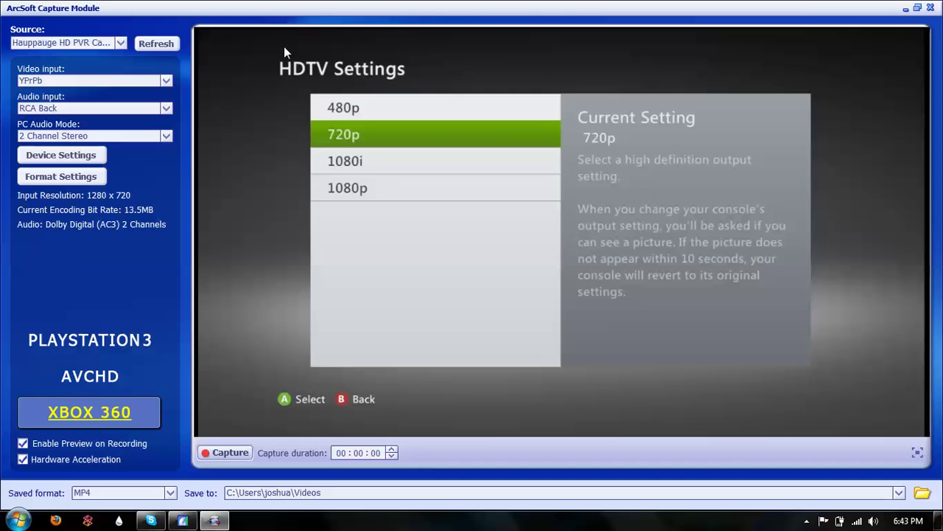
click(930, 8)
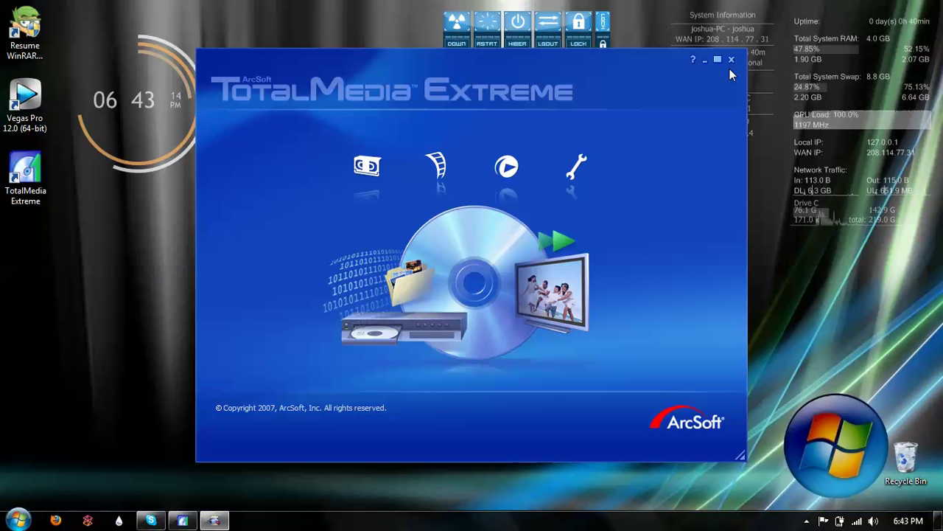
click(731, 59)
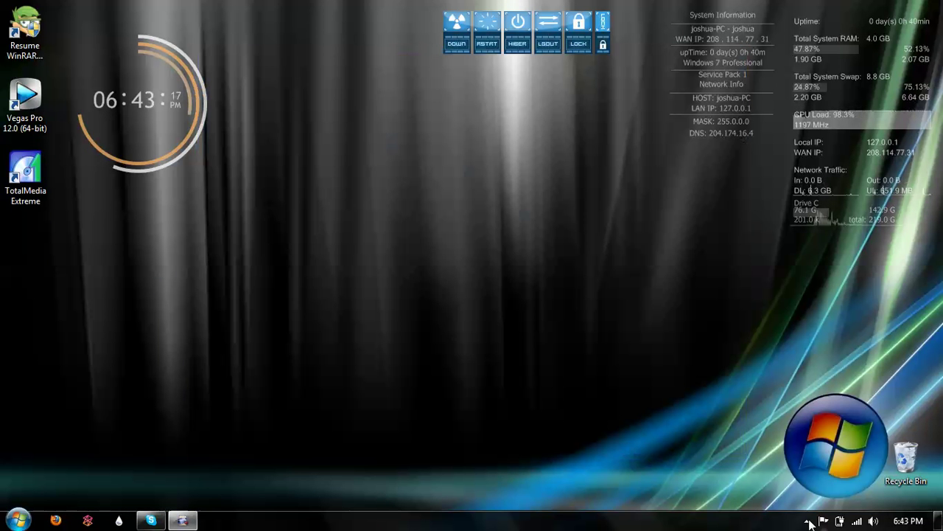